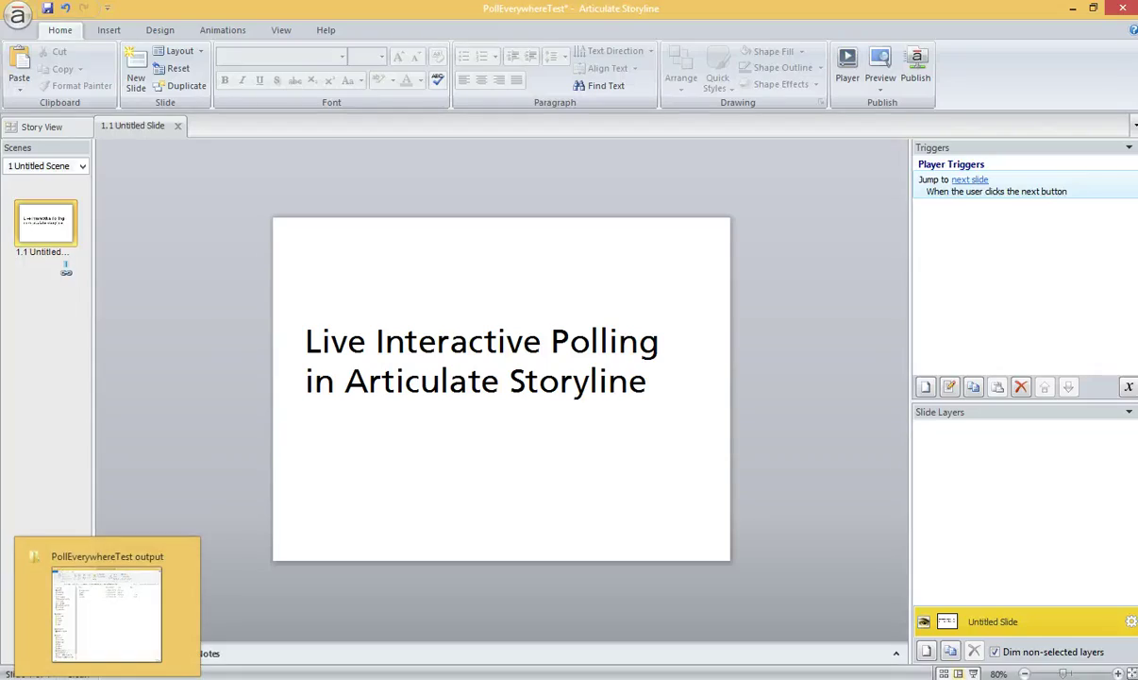
# Switch from Storyline to the Chrome window showing Poll Everywhere
pyautogui.hotkey('alt', 'Tab')
# Start a poll asking 'What is your favorite color?' and make it Multiple Choice
pyautogui.click(388, 12)
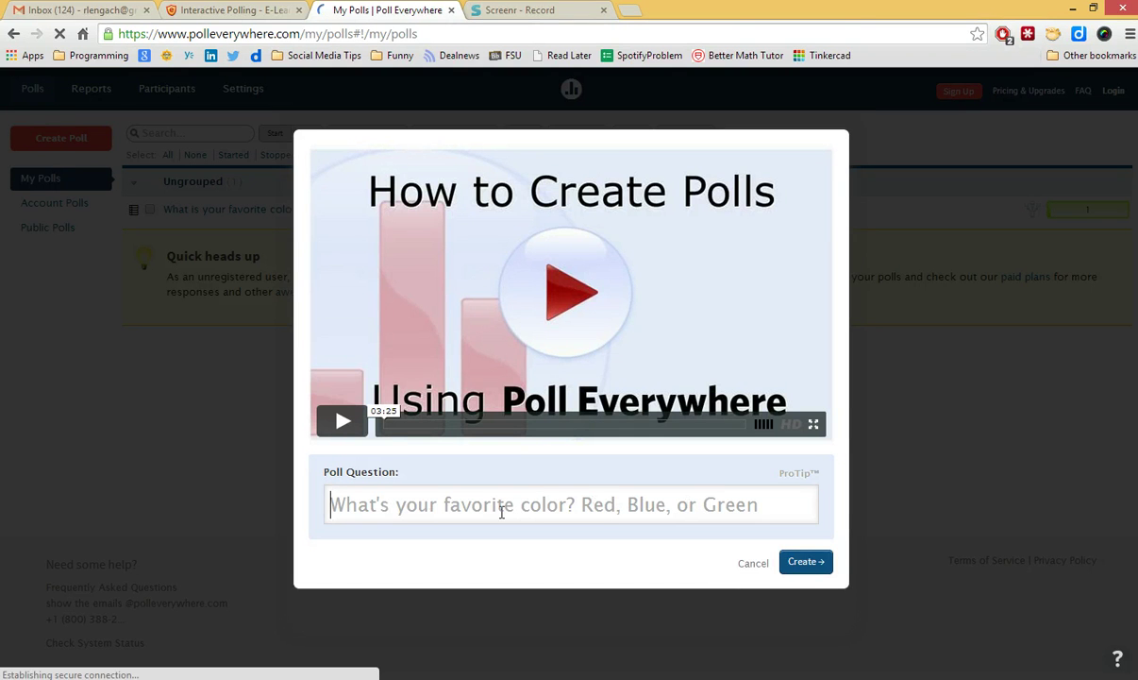
pyautogui.write('What is your favorite color?')
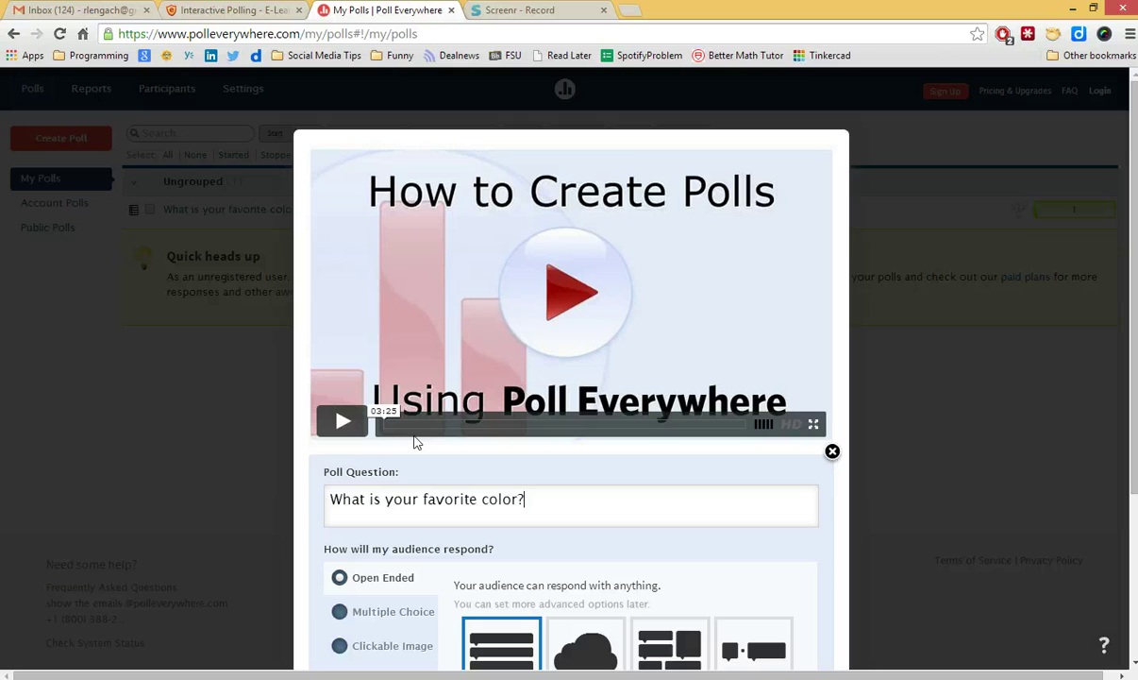
pyautogui.scroll(-1, 416, 443)
pyautogui.click(340, 507)
pyautogui.scroll(-1, 487, 435)
# Replace the True/False answers with Red, Green, Yellow and Blue, then create the poll
pyautogui.moveTo(491, 398); pyautogui.dragTo(300, 390)
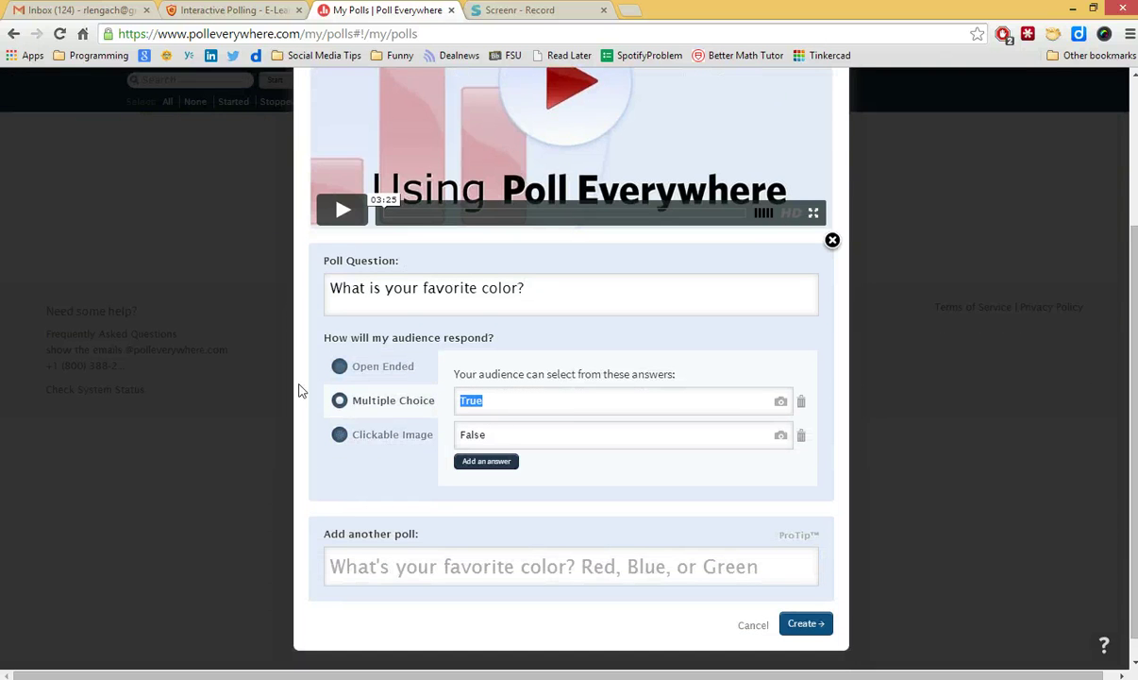
pyautogui.write('Re')
pyautogui.press('Delete')
pyautogui.write('Creen')
pyautogui.press('Return')
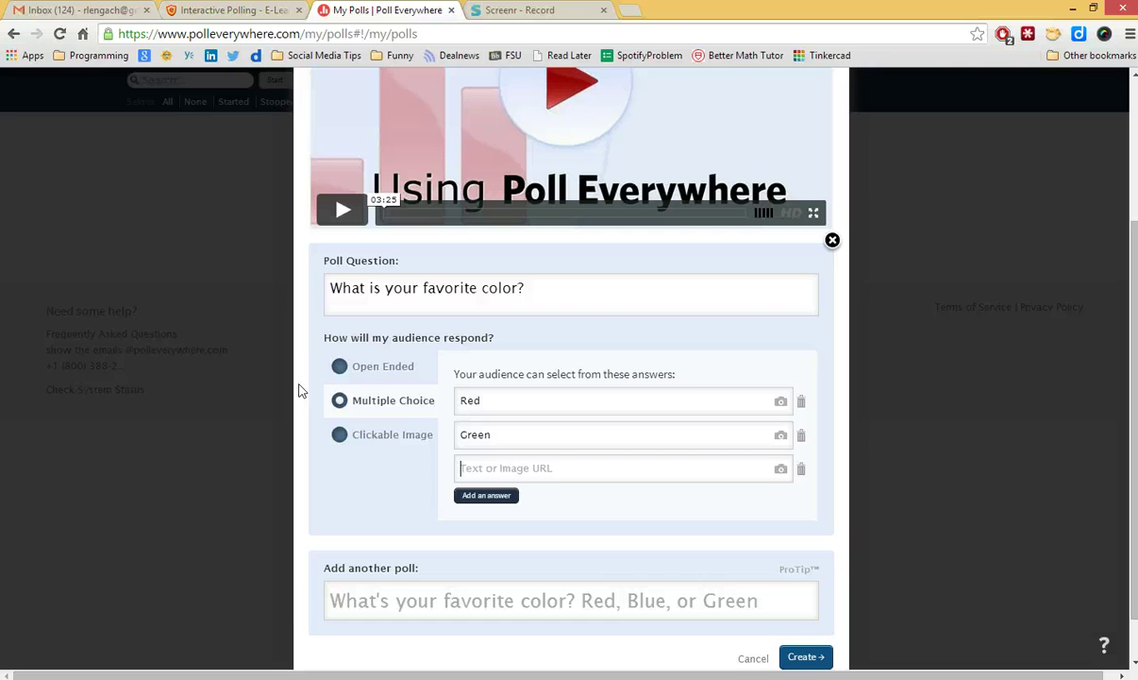
pyautogui.write('Yellow')
pyautogui.press('Return')
pyautogui.write('Blue')
pyautogui.scroll(-2, 311, 481)
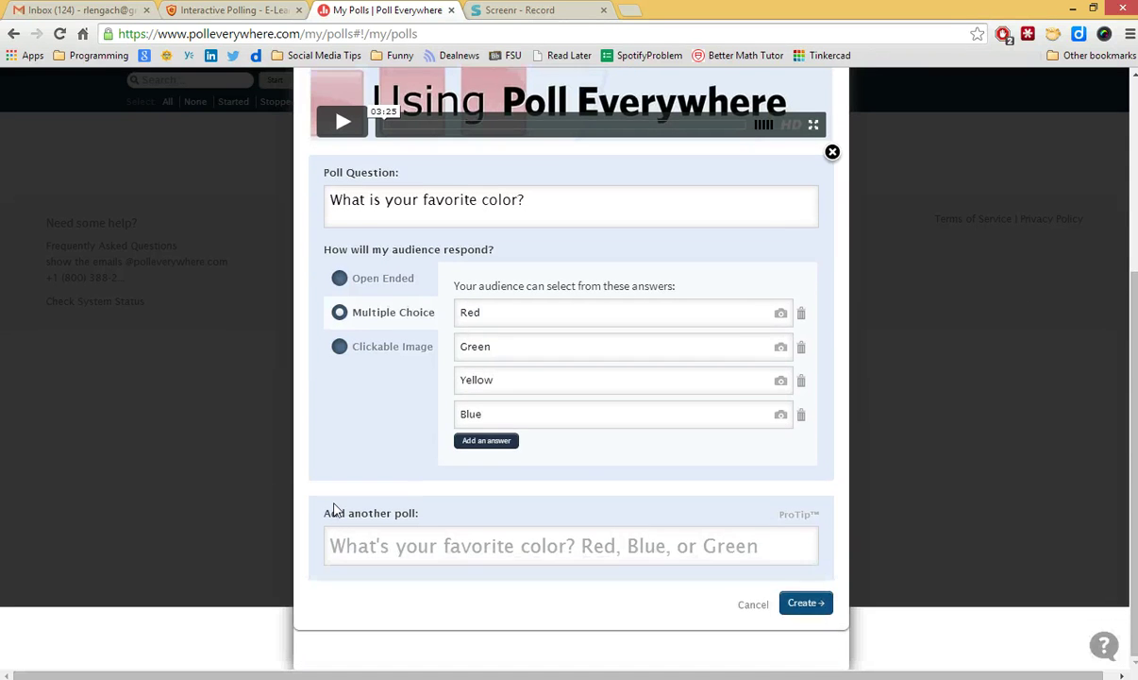
pyautogui.click(819, 603)
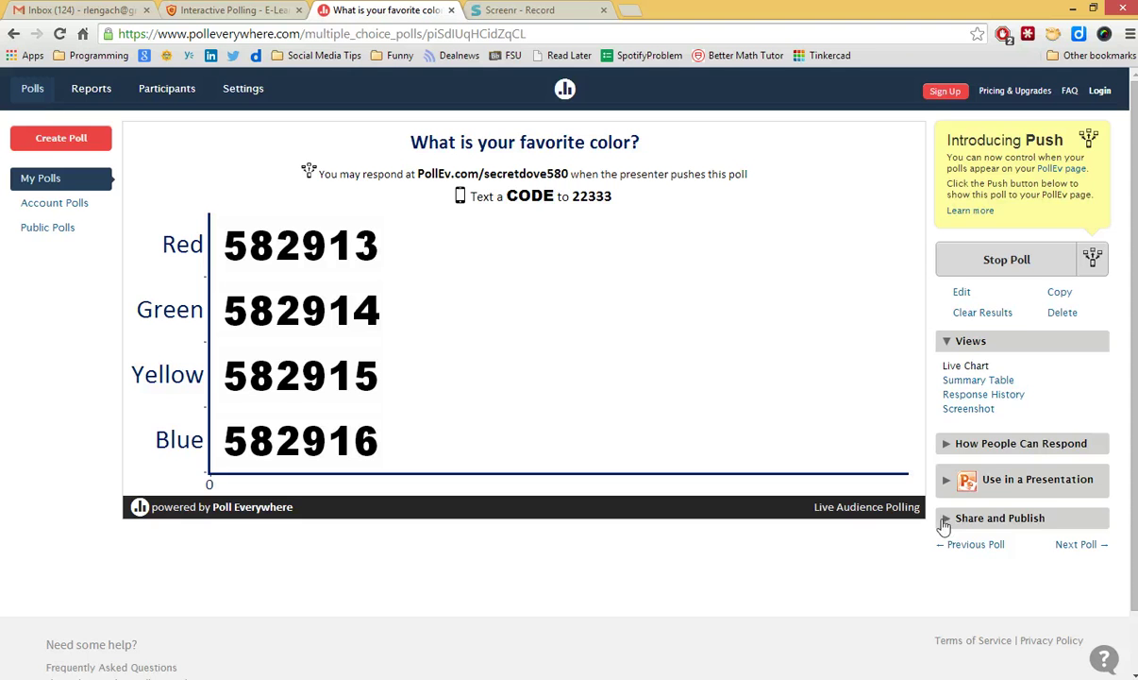
# Copy the favorite-color poll's live visualization link from Share and Publish
pyautogui.click(945, 519)
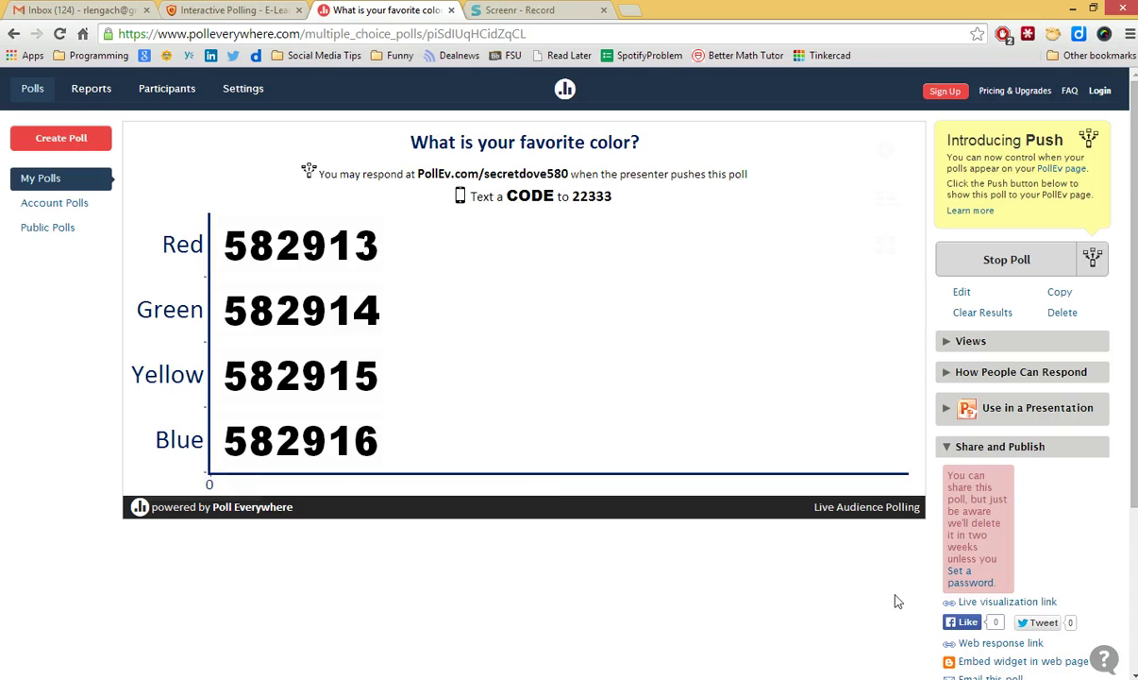
pyautogui.click(997, 604)
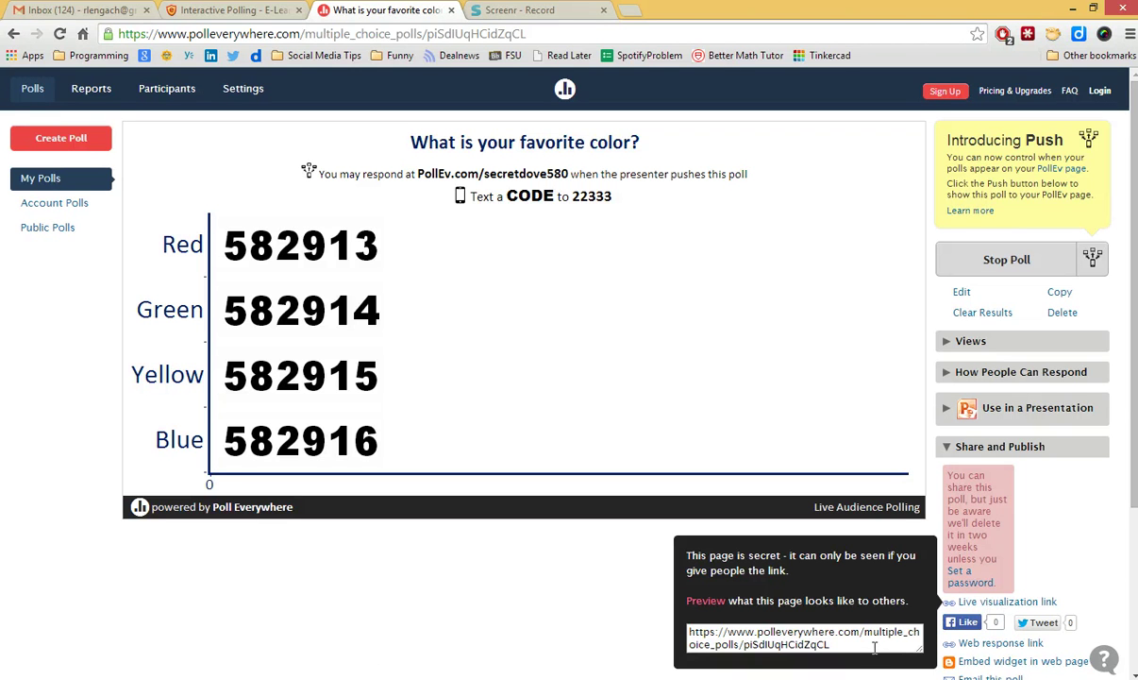
pyautogui.moveTo(830, 645); pyautogui.dragTo(679, 624)
pyautogui.click(638, 587)
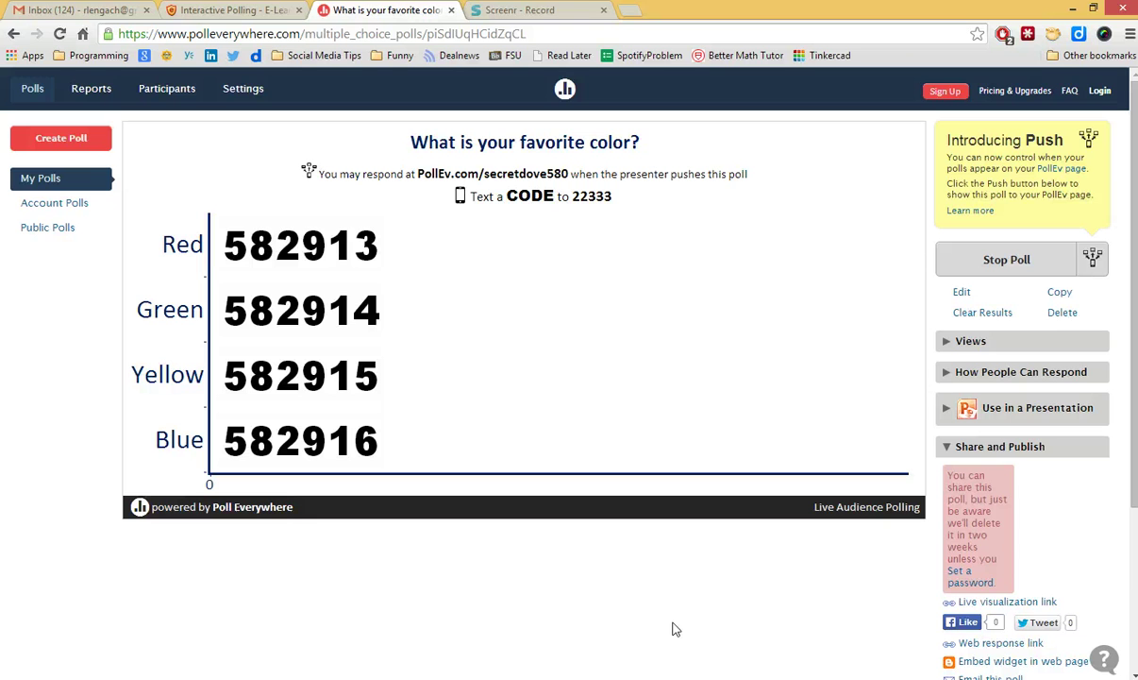
pyautogui.click(1029, 606)
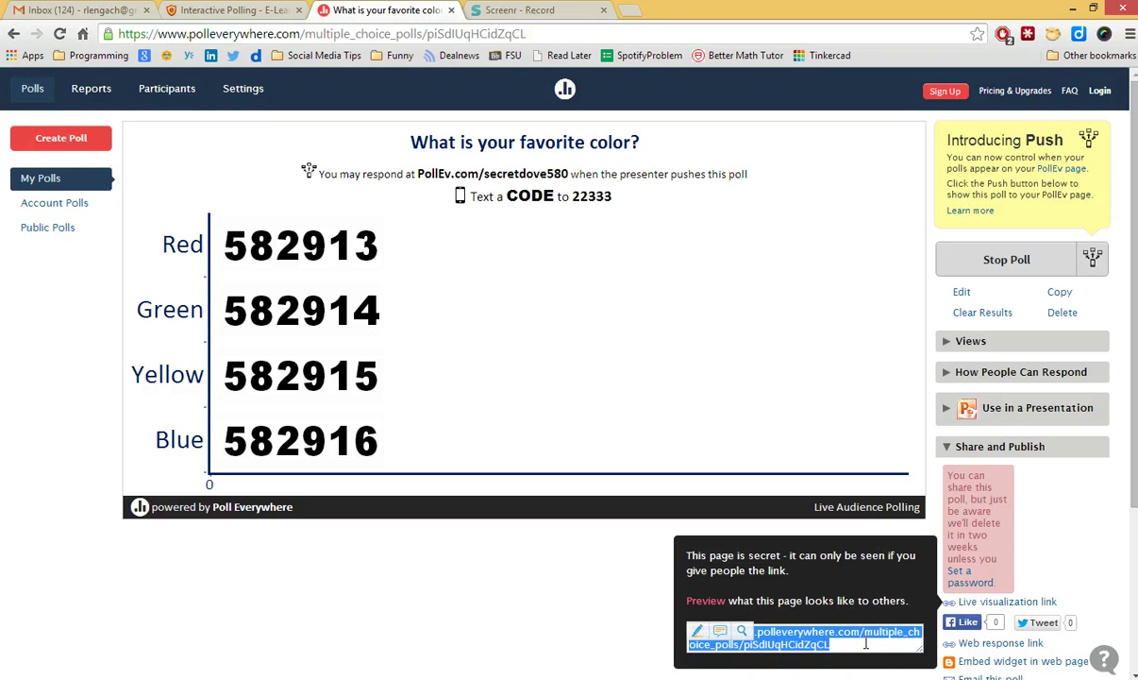
pyautogui.moveTo(850, 644); pyautogui.dragTo(680, 636)
pyautogui.rightClick(703, 638)
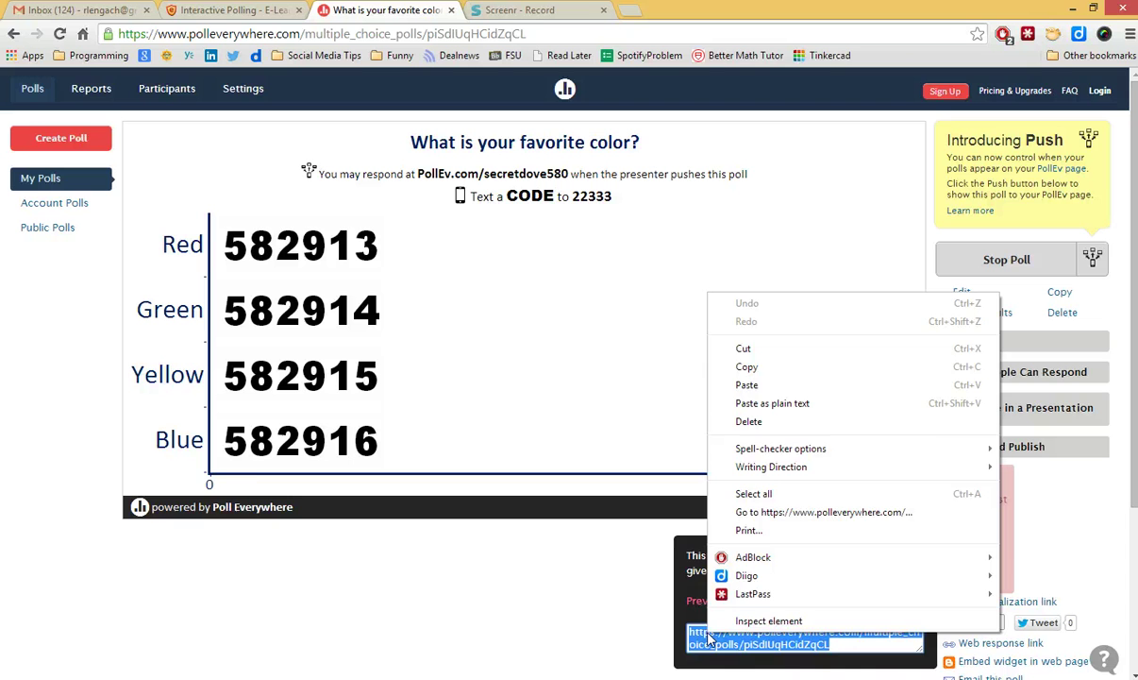
pyautogui.click(746, 364)
pyautogui.click(760, 374)
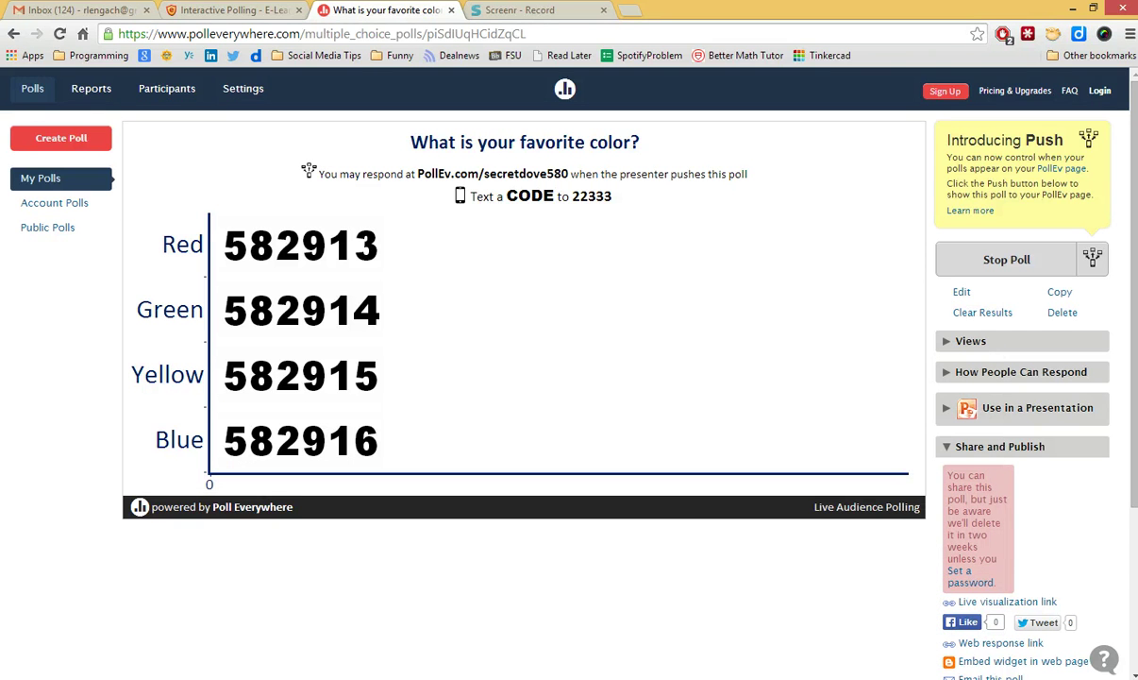
# Back in Storyline, add a Blank basic-layout slide as slide 2
pyautogui.click(183, 604)
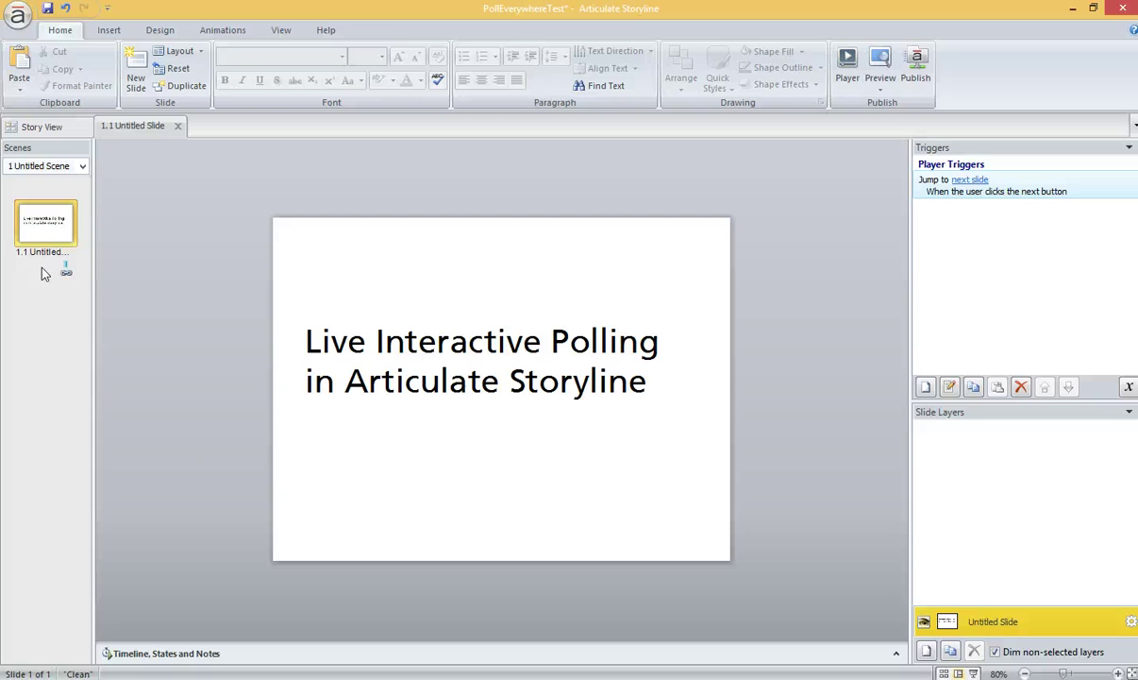
pyautogui.click(137, 73)
pyautogui.click(253, 210)
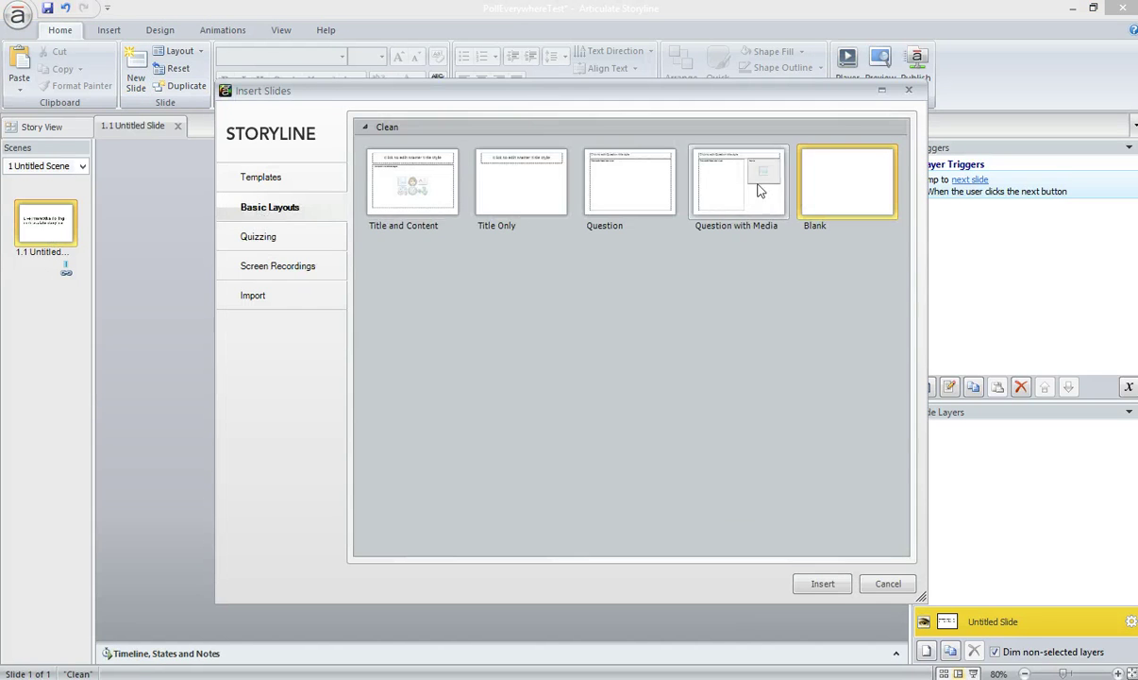
pyautogui.click(821, 585)
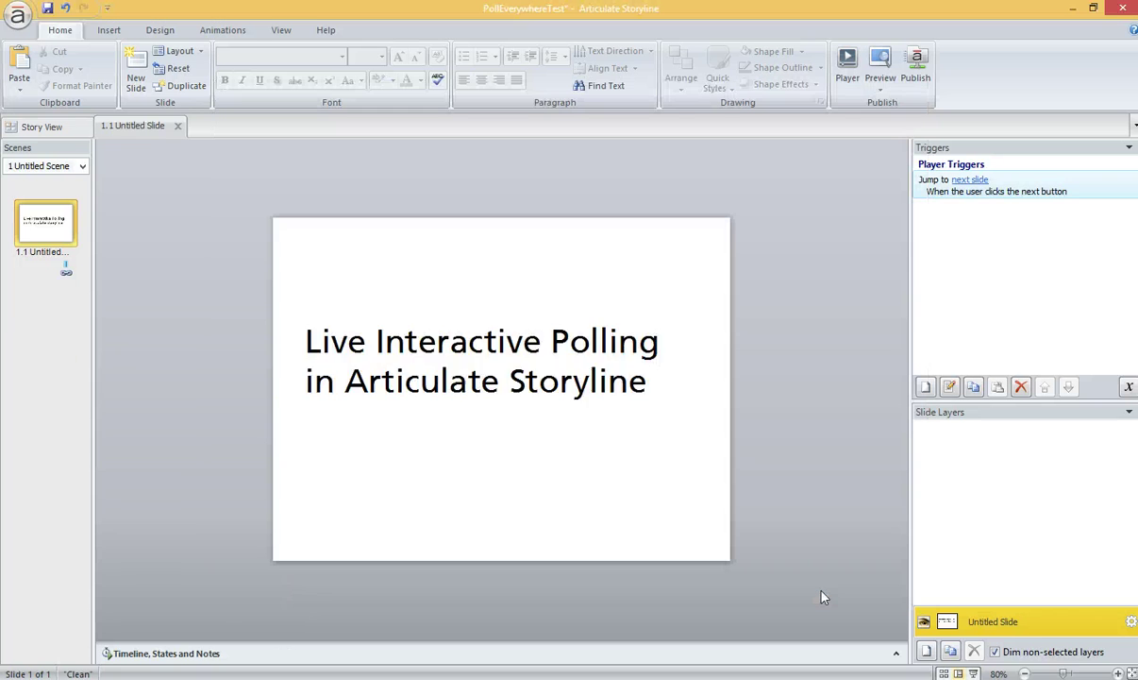
# Insert a web object on the slide using the pasted poll URL as its address
pyautogui.click(109, 29)
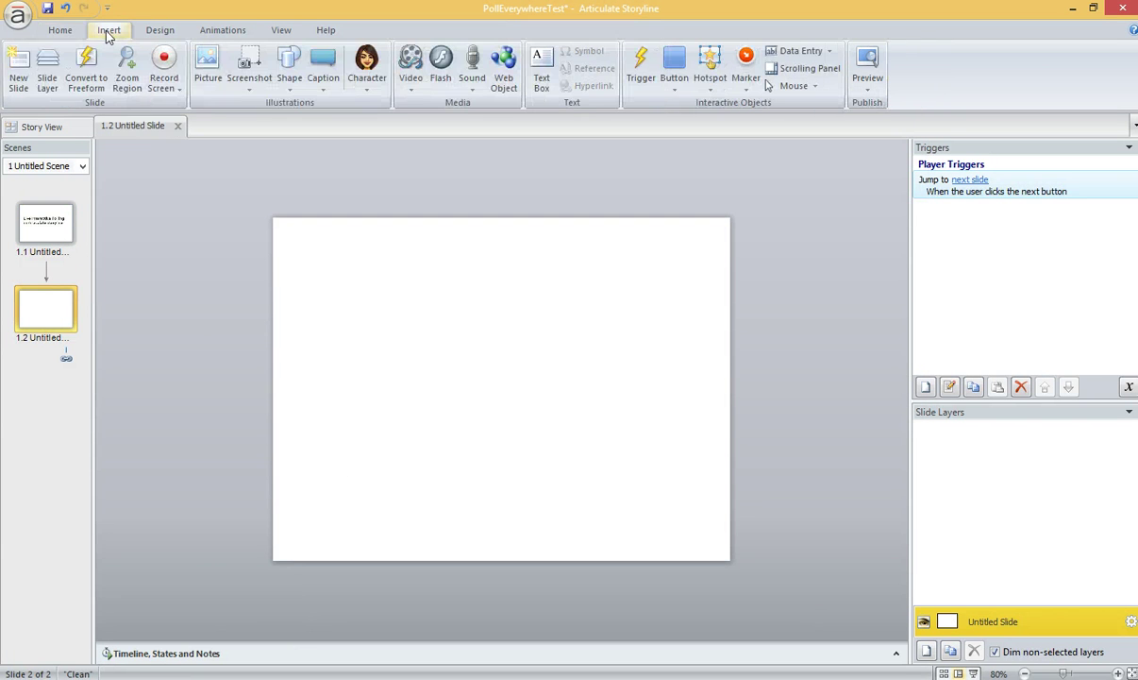
pyautogui.click(504, 75)
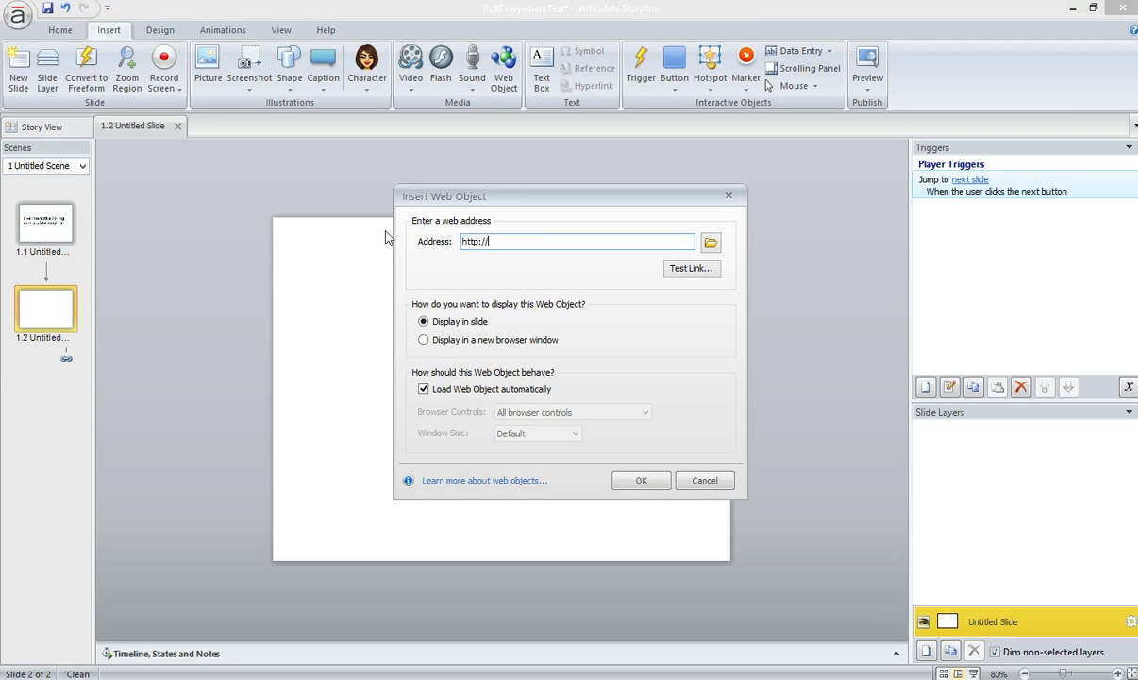
pyautogui.doubleClick(491, 239)
pyautogui.hotkey('ctrl', 'v')
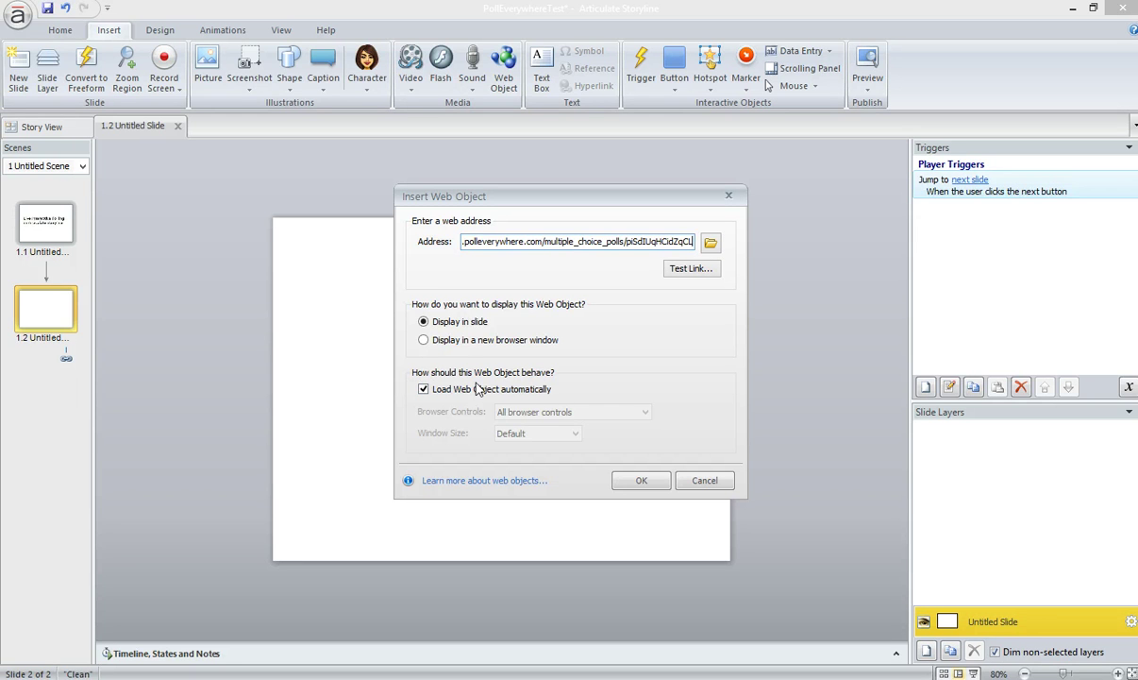
pyautogui.click(641, 481)
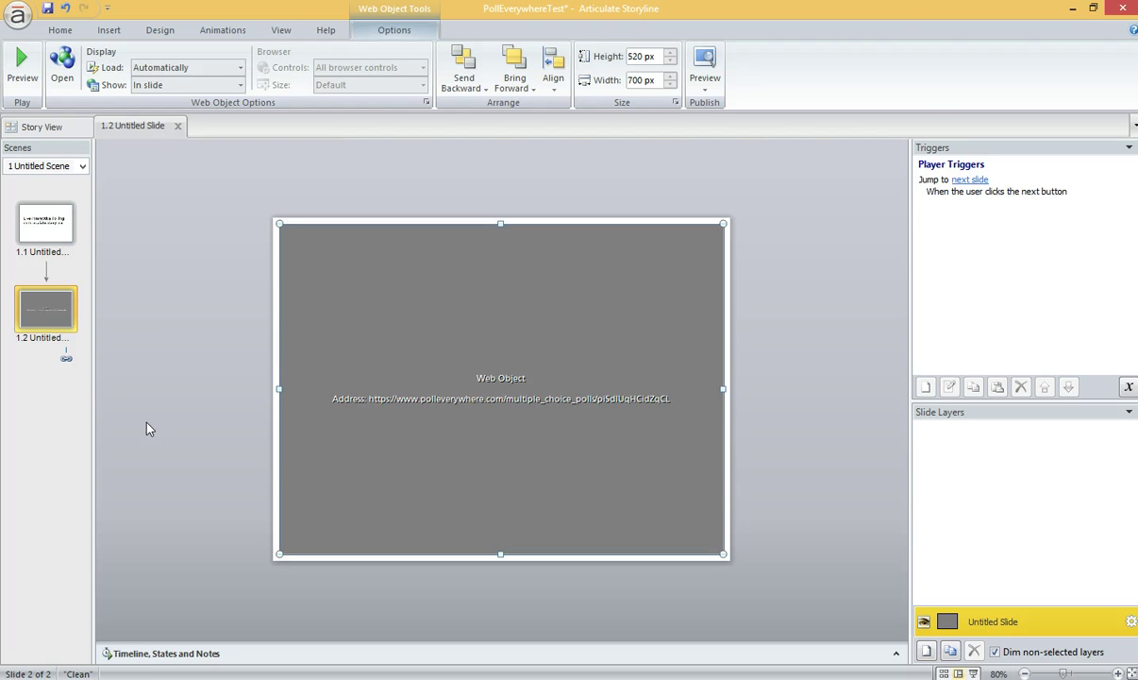
# Publish PollEverywhereTest with the default Web settings and open the output folder
pyautogui.click(57, 29)
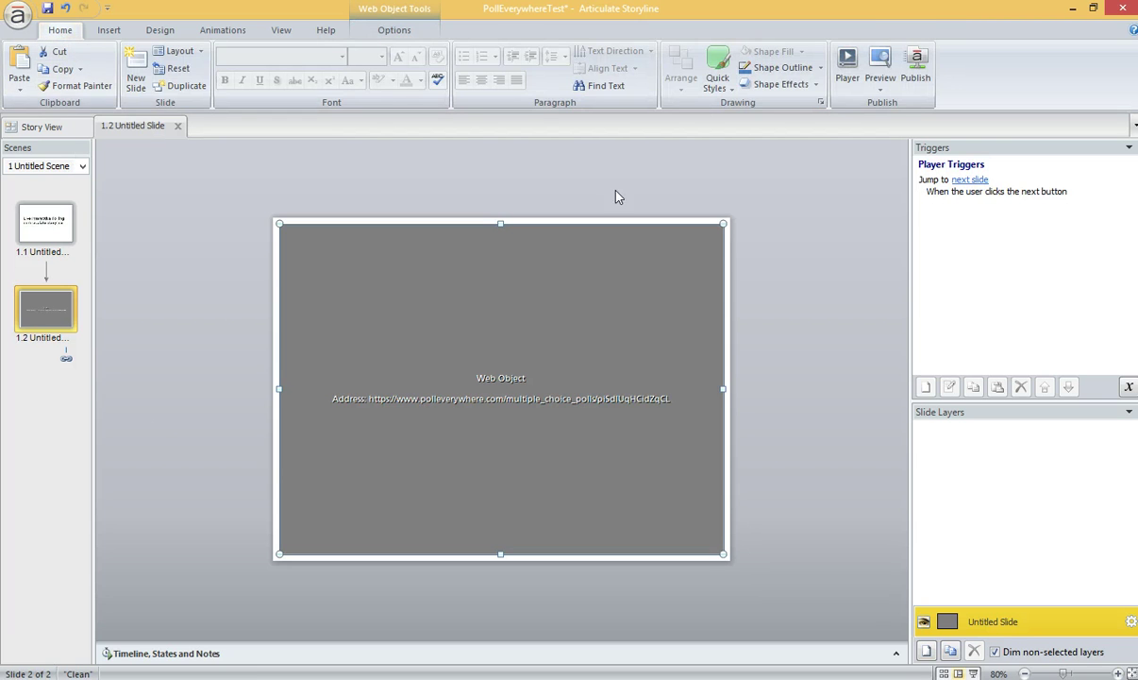
pyautogui.click(923, 81)
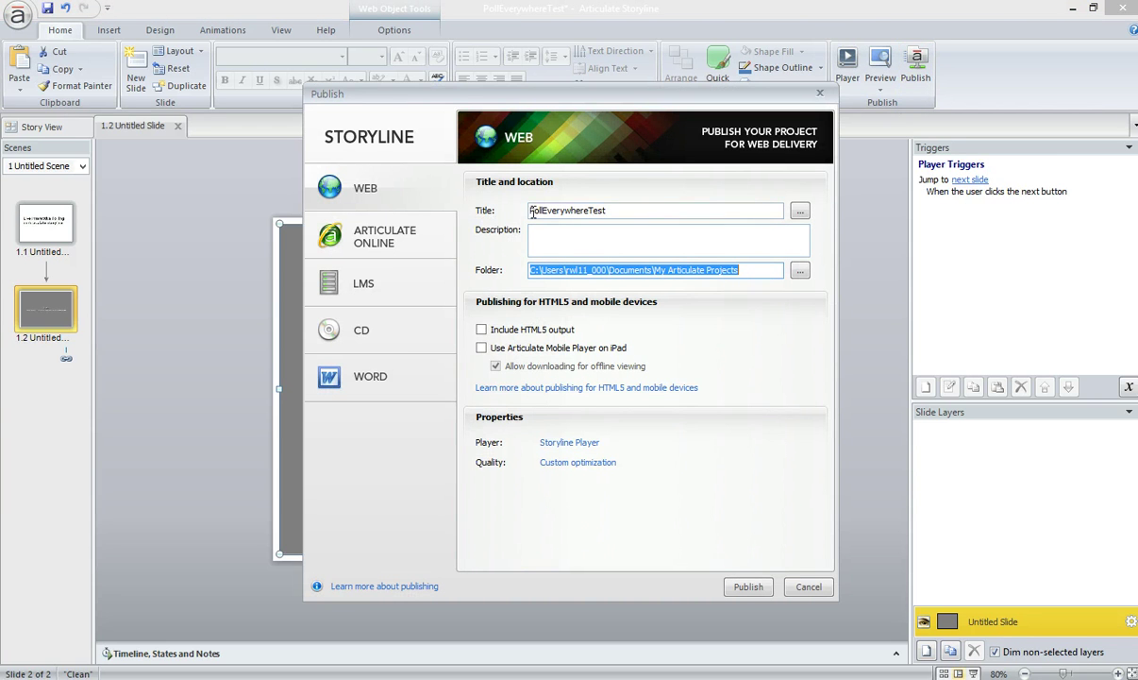
pyautogui.click(748, 586)
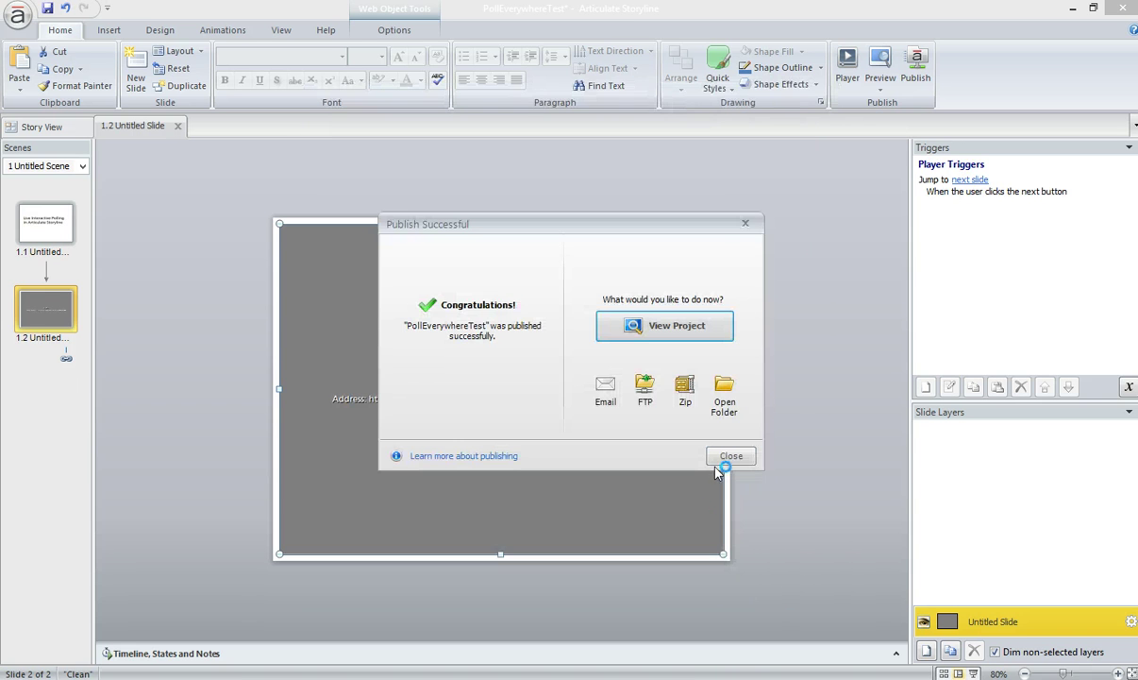
pyautogui.click(726, 396)
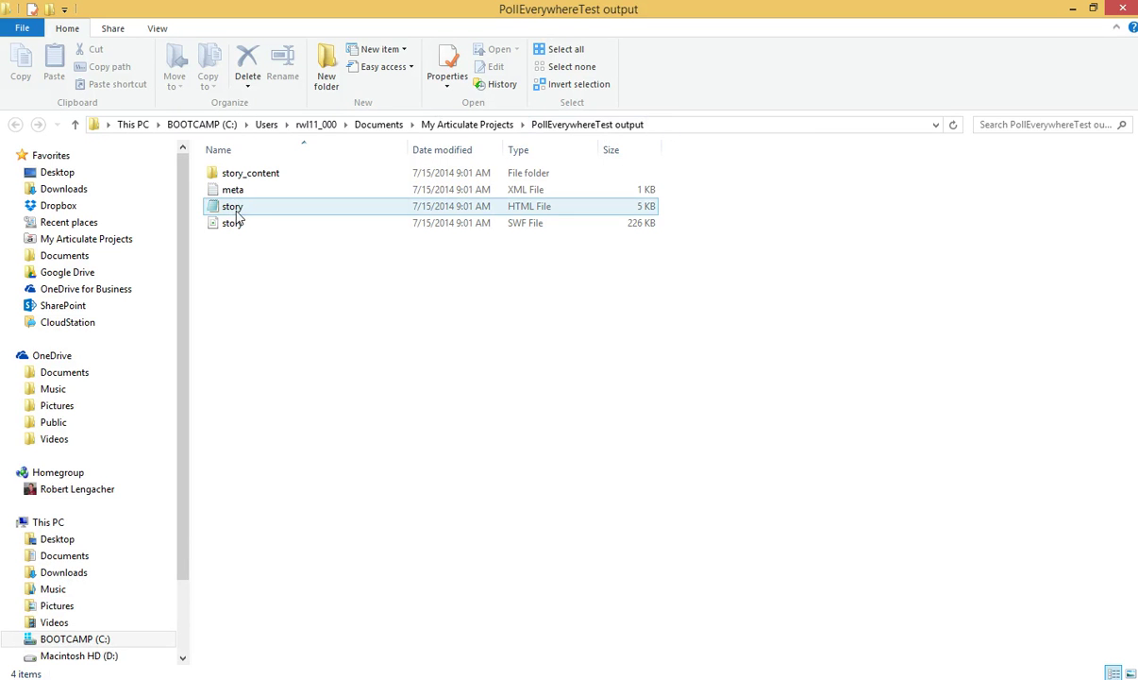
# Open the published course by appending \story.html to the folder path in the address bar
pyautogui.click(701, 123)
pyautogui.click(735, 124)
pyautogui.write('\\')
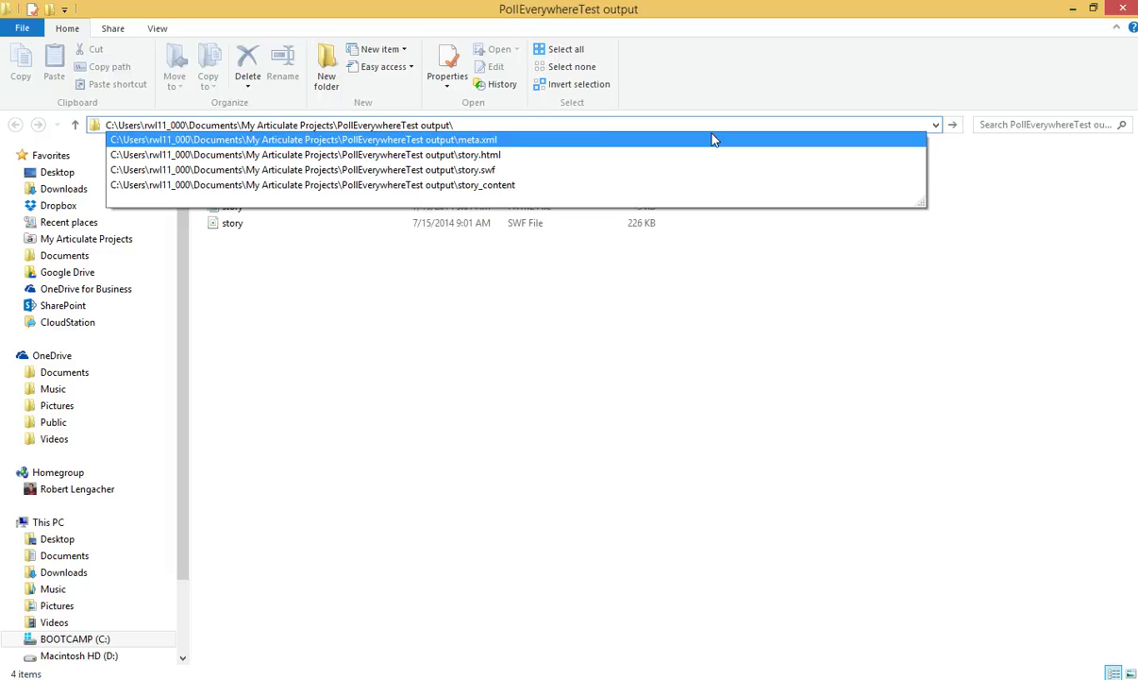
pyautogui.click(715, 123)
pyautogui.write('story.html')
pyautogui.press('Return')
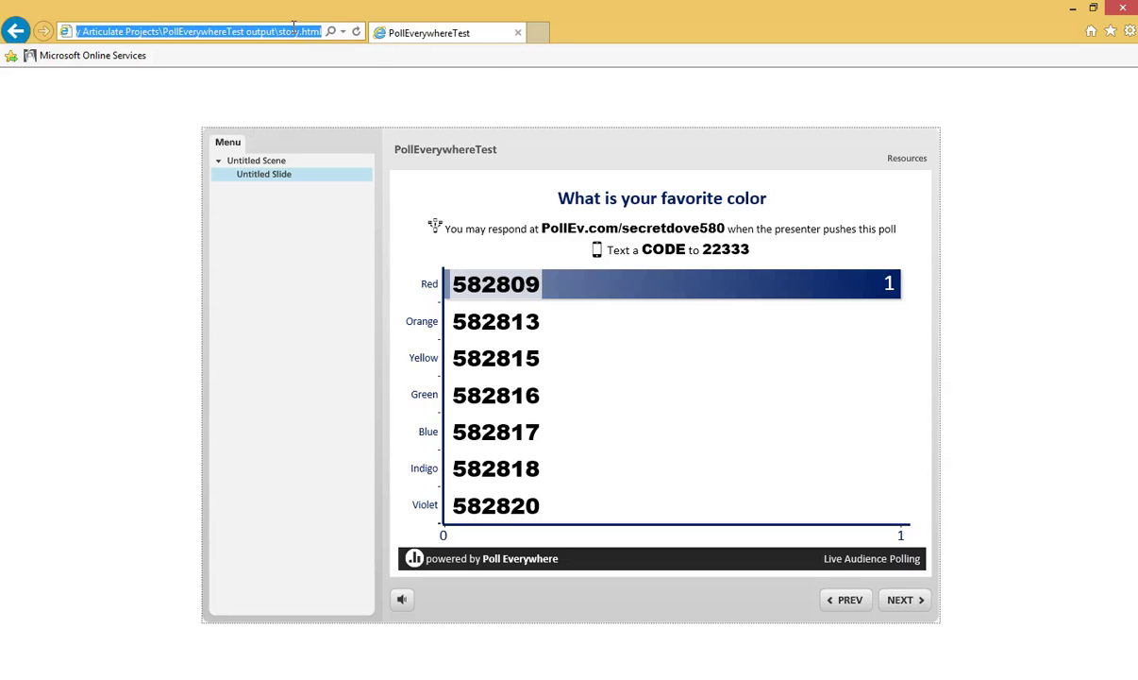
# Reload story.html in Internet Explorer and advance to the second slide with the poll
pyautogui.click(342, 32)
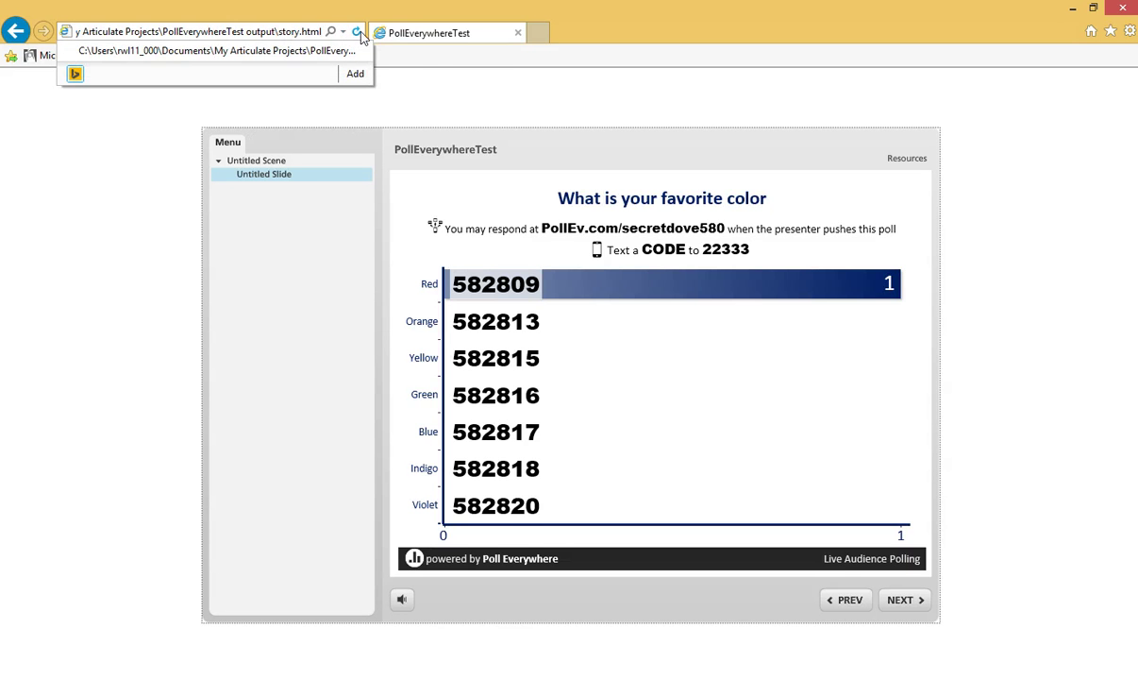
pyautogui.click(359, 34)
pyautogui.click(360, 34)
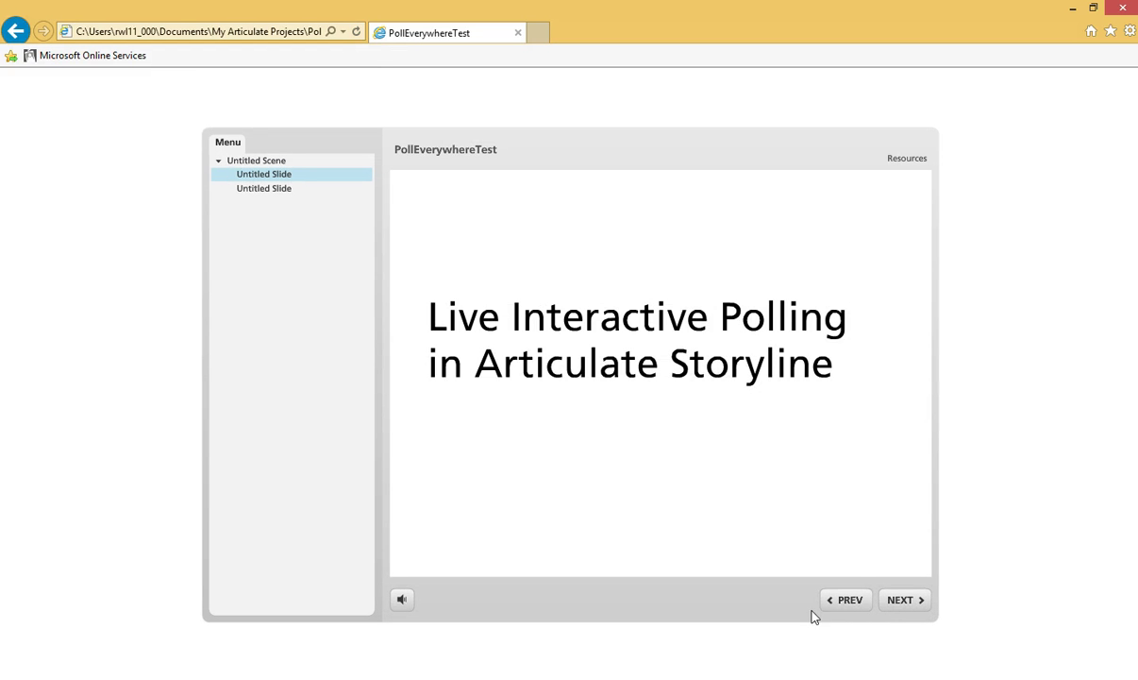
pyautogui.click(891, 602)
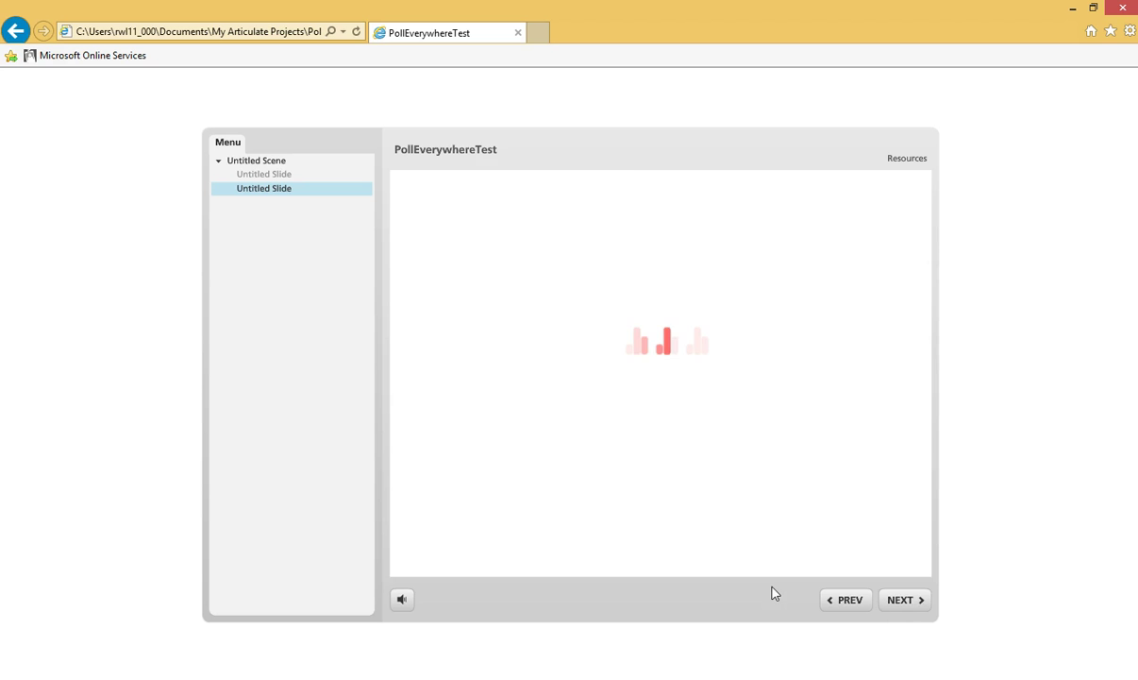